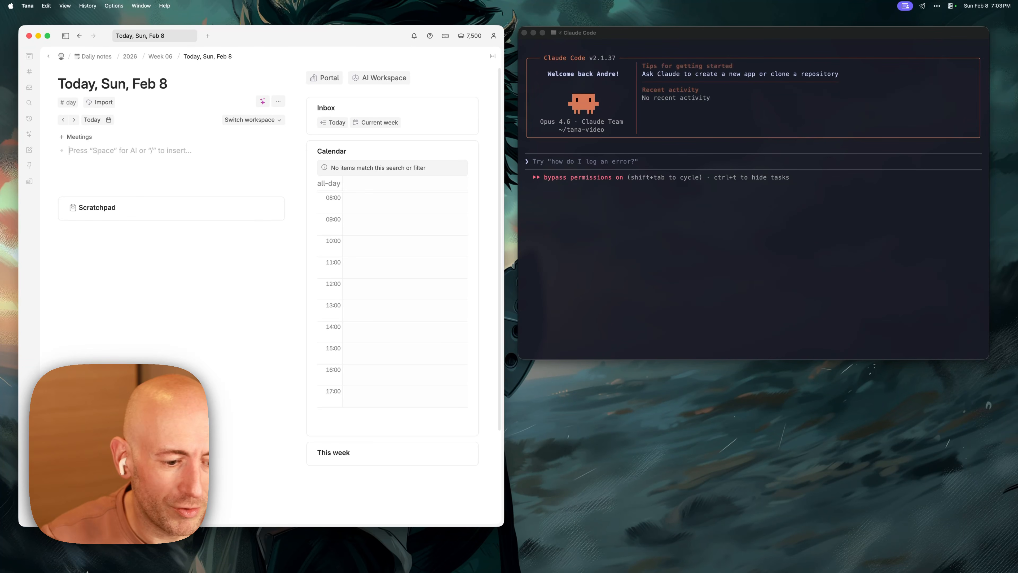
# - Open the Local API Settings to check whether Claude Code is enabled for Tana's MCP server, and close the window
pyautogui.click(119, 5)
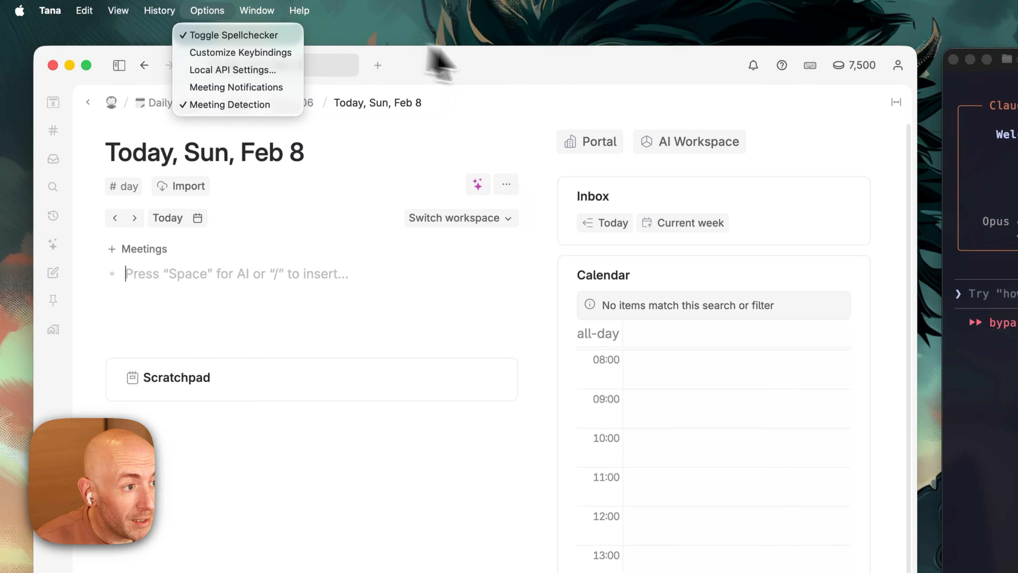
pyautogui.click(519, 60)
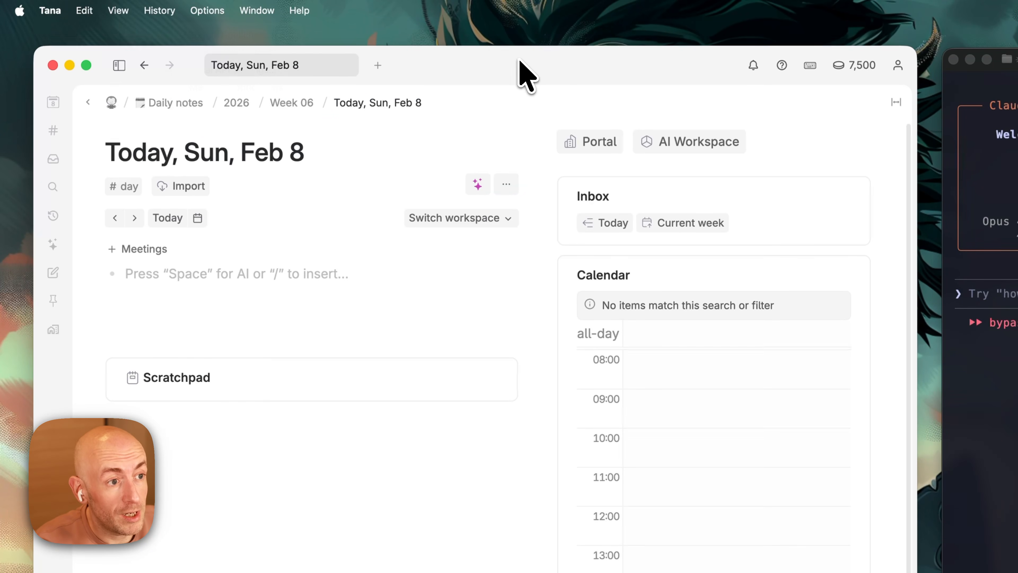
pyautogui.click(207, 10)
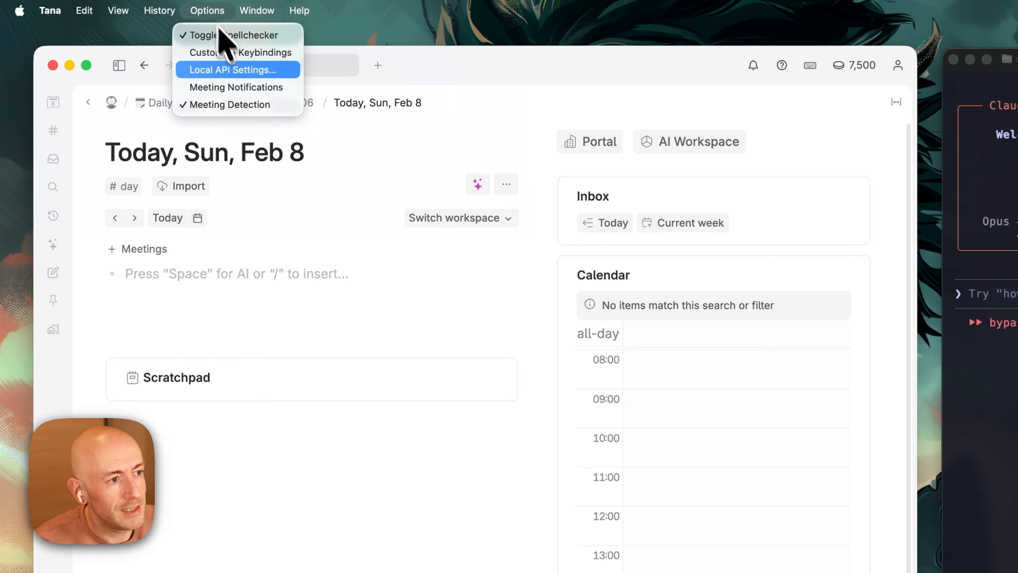
pyautogui.click(240, 70)
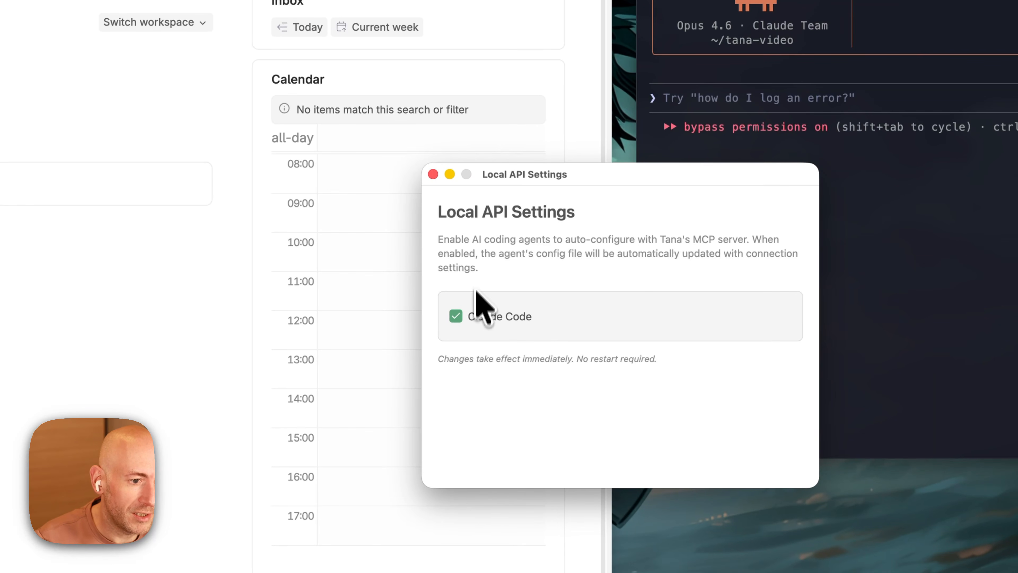
pyautogui.click(432, 174)
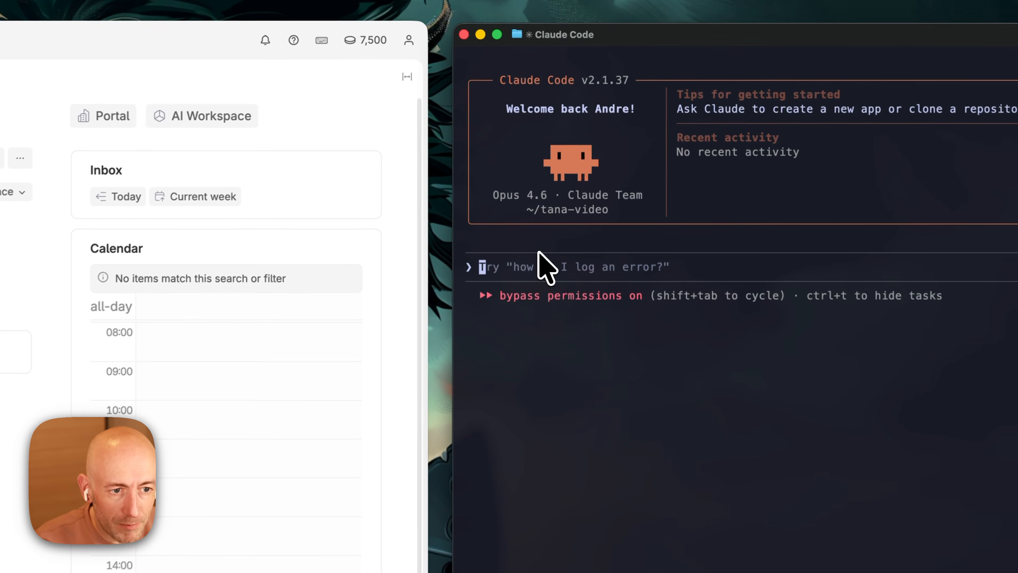
# - Switch to Claude Code in the terminal, list its MCP servers with /mcp, and dismiss the list
pyautogui.write('/mcp')
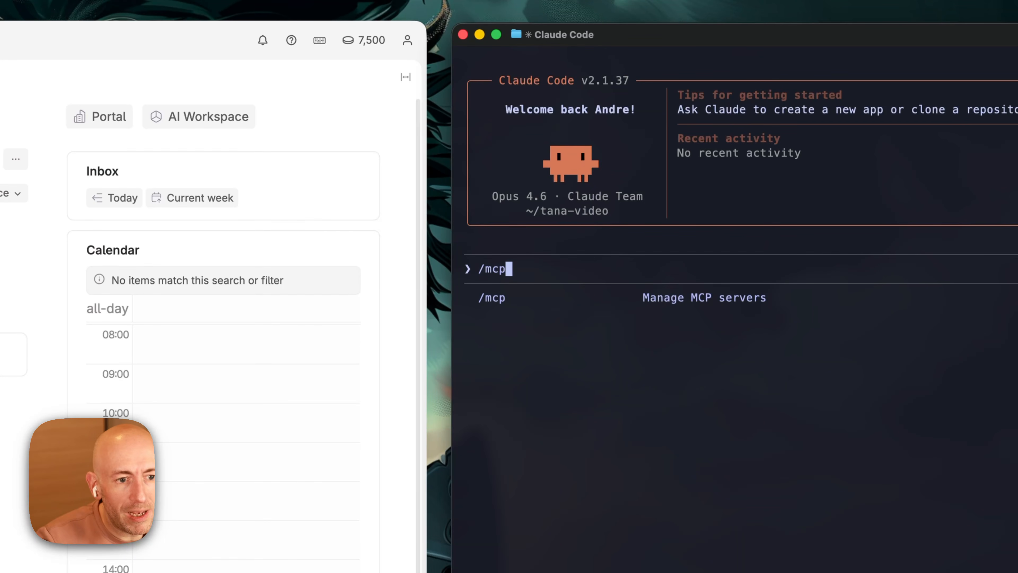
pyautogui.press('Return')
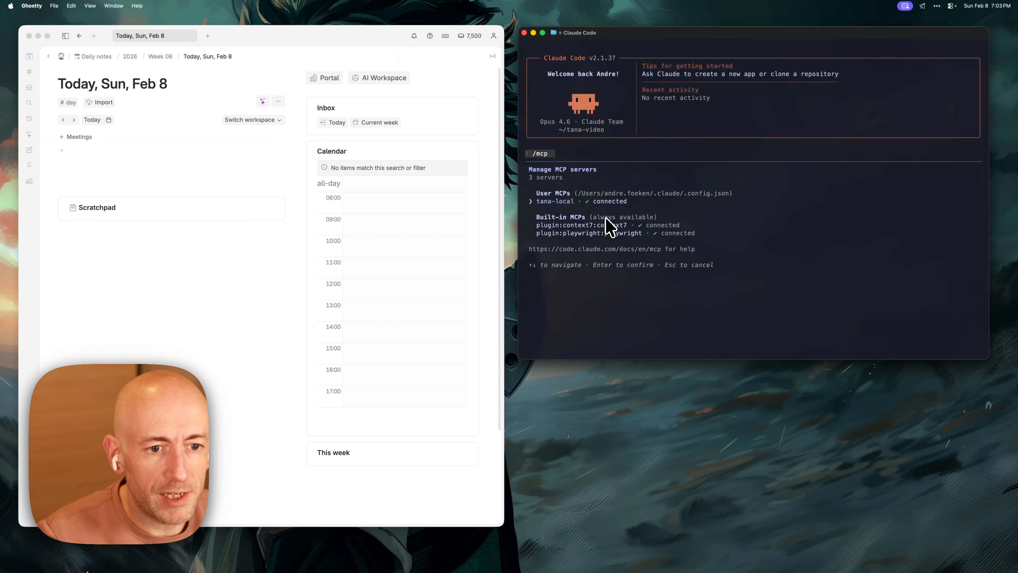
pyautogui.press('Escape')
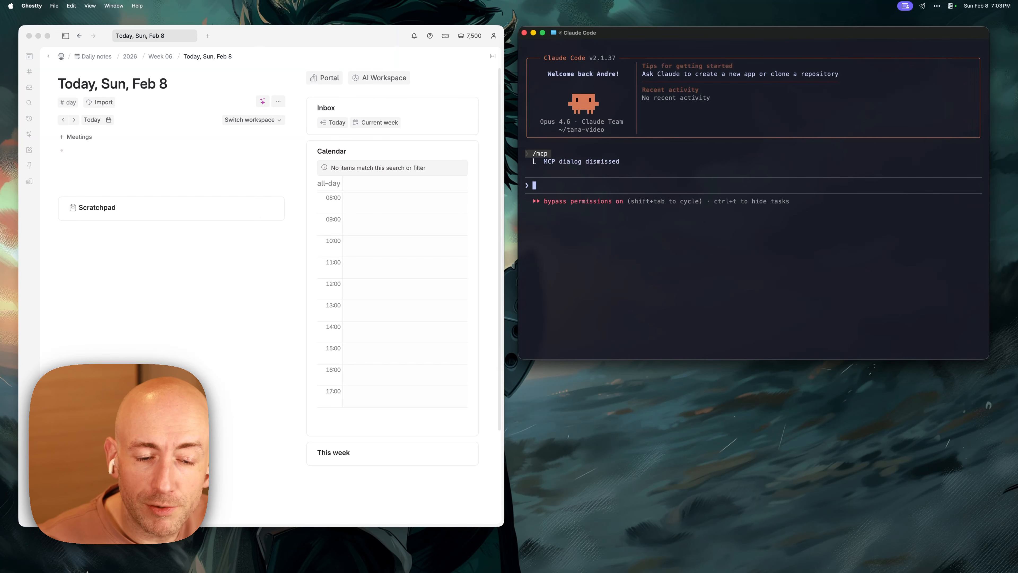
# - Ask Claude to create a to-do item on the Tana Today page as a reminder to call my mother
pyautogui.hotkey('alt', 'space')
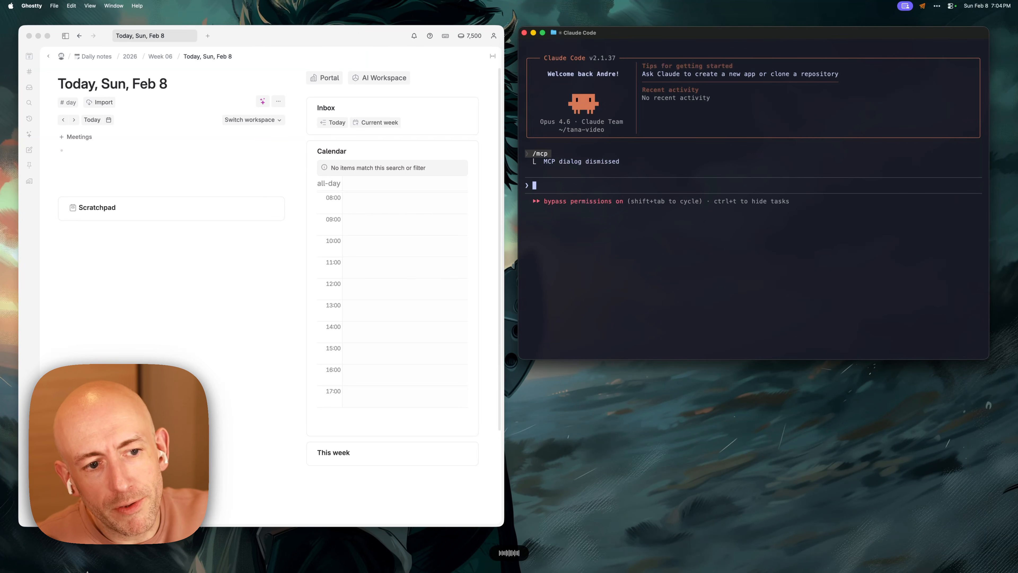
pyautogui.hotkey('alt', 'space')
pyautogui.write('That hey, can you create a to-do item on my Tana Today page to remind me to call my mother')
pyautogui.press('Return')
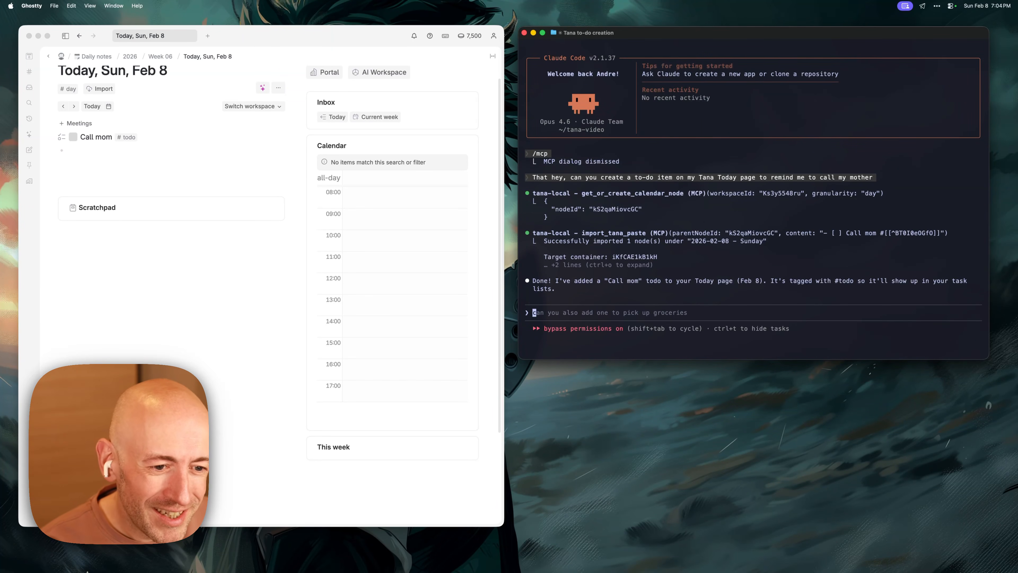
# - Tell Claude the to-do was a mistake and should be to call my best friend instead of my mother
pyautogui.hotkey('alt', 'space')
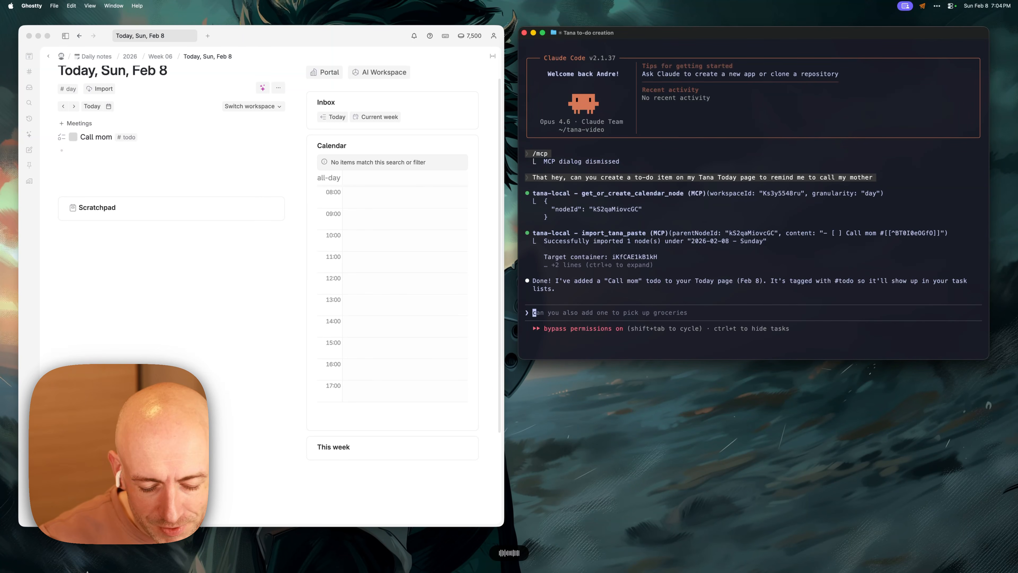
pyautogui.hotkey('alt', 'space')
pyautogui.write("And if you say, oh no, I made a mistake, it's not call my mother, I meant call my best friend")
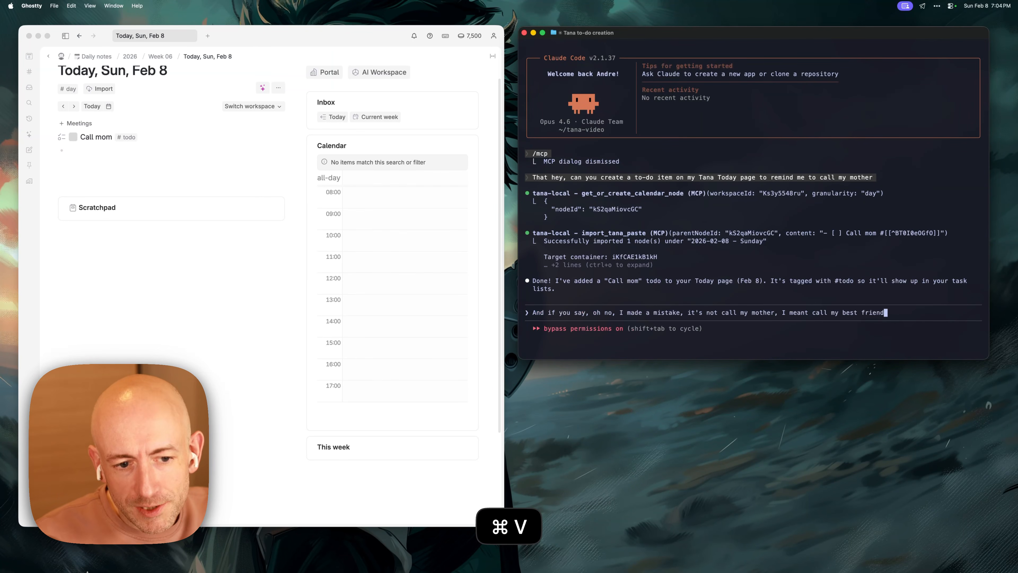
pyautogui.press('Return')
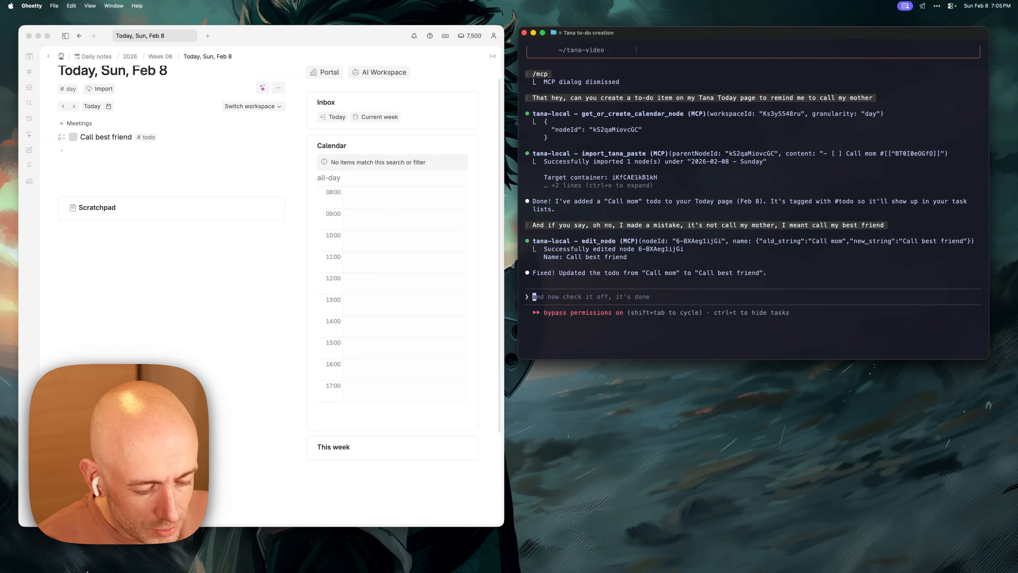
# - Ask Claude to find the Zettel about "Win and Help Win" created in Tana during COVID
pyautogui.press('fn')
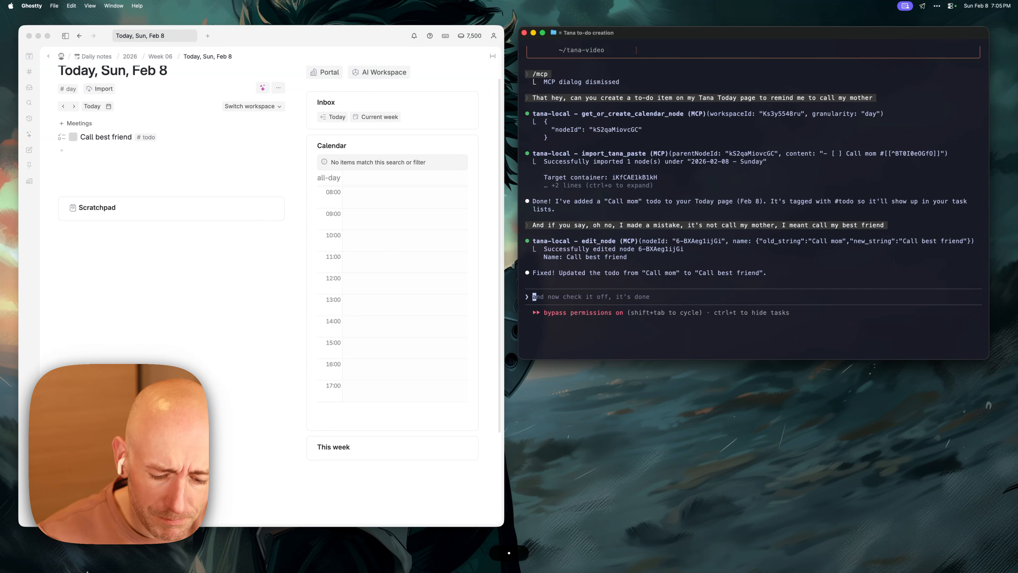
pyautogui.write("Um I remember in during COVID I created a Zettel and it and it must be somewhere in Tana. I think it's about uh win and help win. Can you can you retrieve it for me")
pyautogui.press('Return')
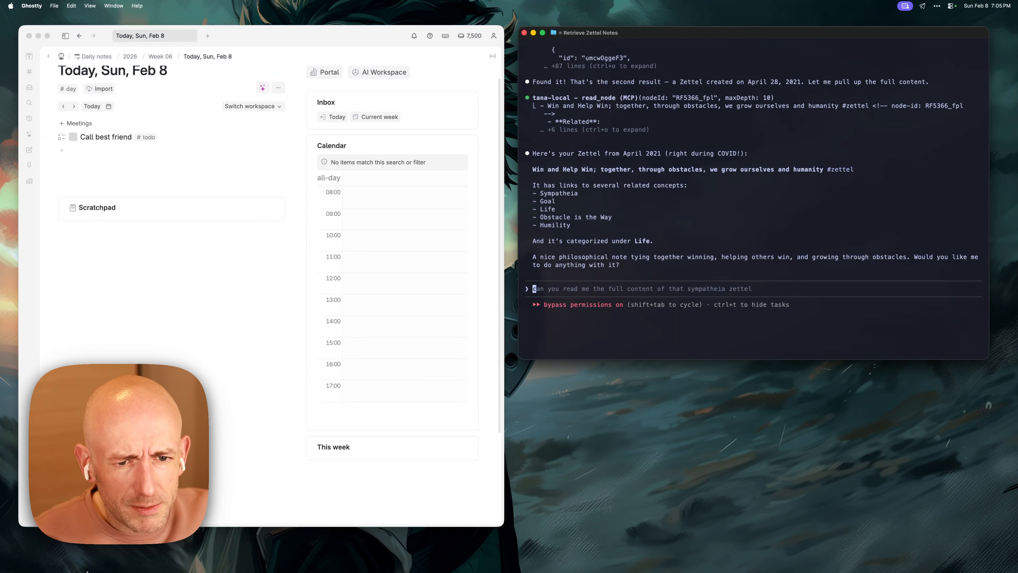
# - Ask Claude where the idea in the Zettel comes from and where it was first found
pyautogui.press('fn')
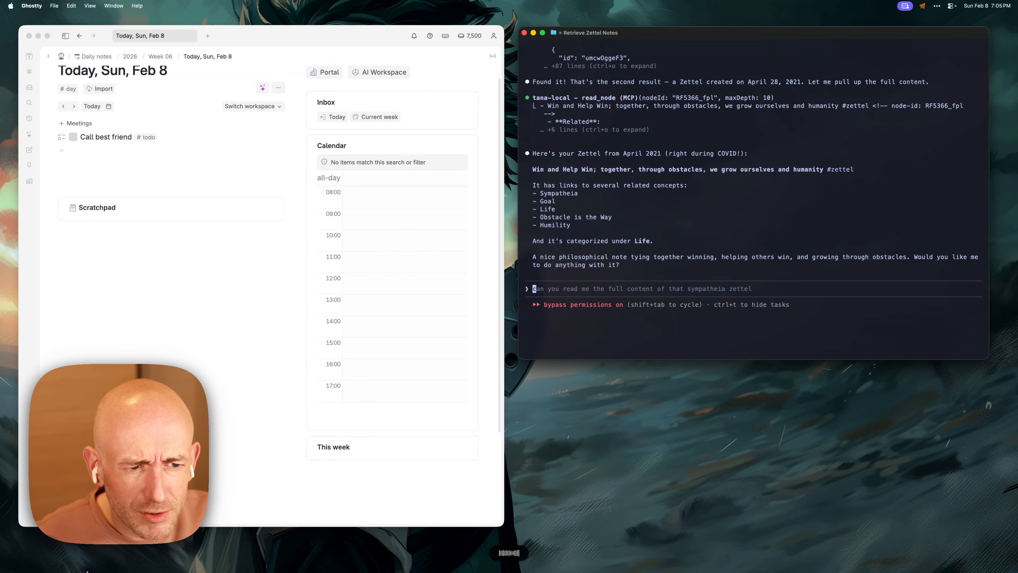
pyautogui.press('fn')
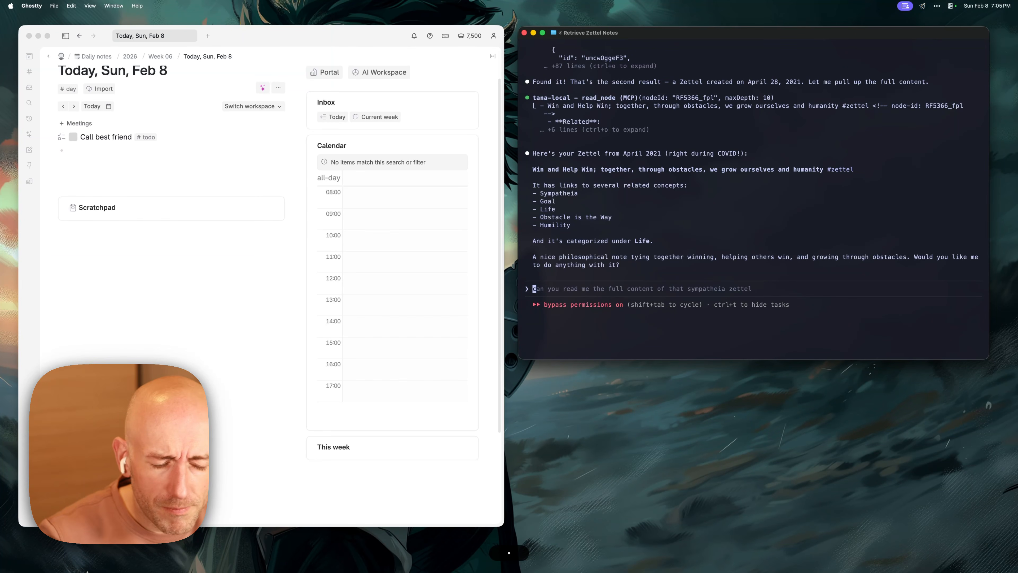
pyautogui.write('Can you find out where I first found out about this thing or uh where it comes from')
pyautogui.press('Return')
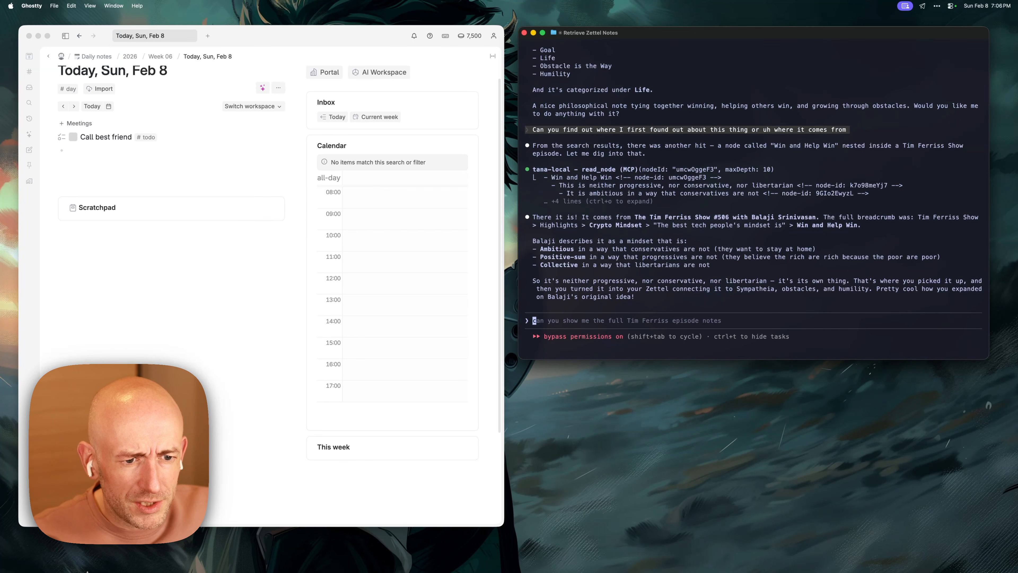
# - Ask Claude who the podcast guest is, and have it search the web for the latest podcast he was on
pyautogui.hotkey('alt', 'space')
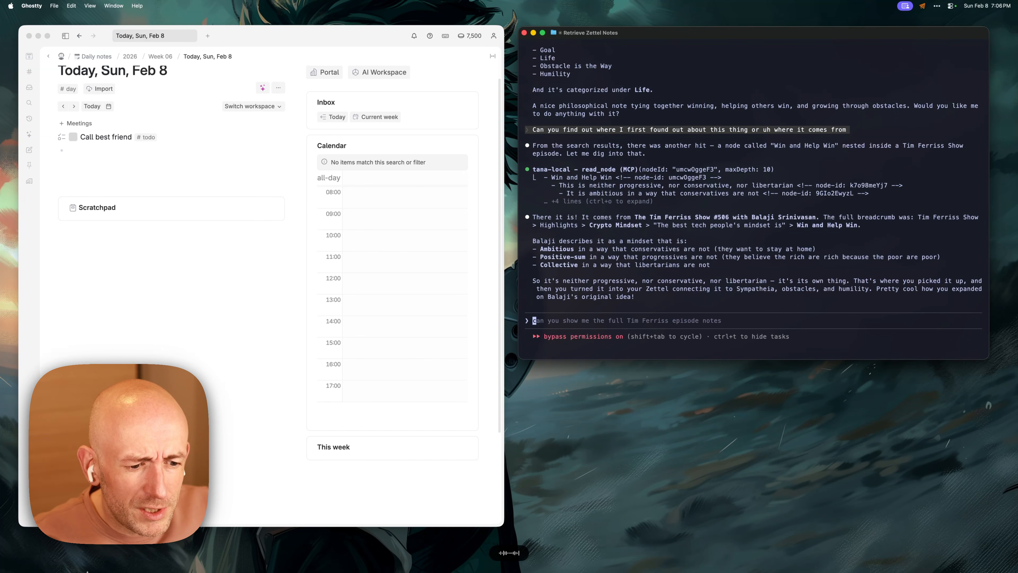
pyautogui.hotkey('alt', 'space')
pyautogui.write('Who is this guy?')
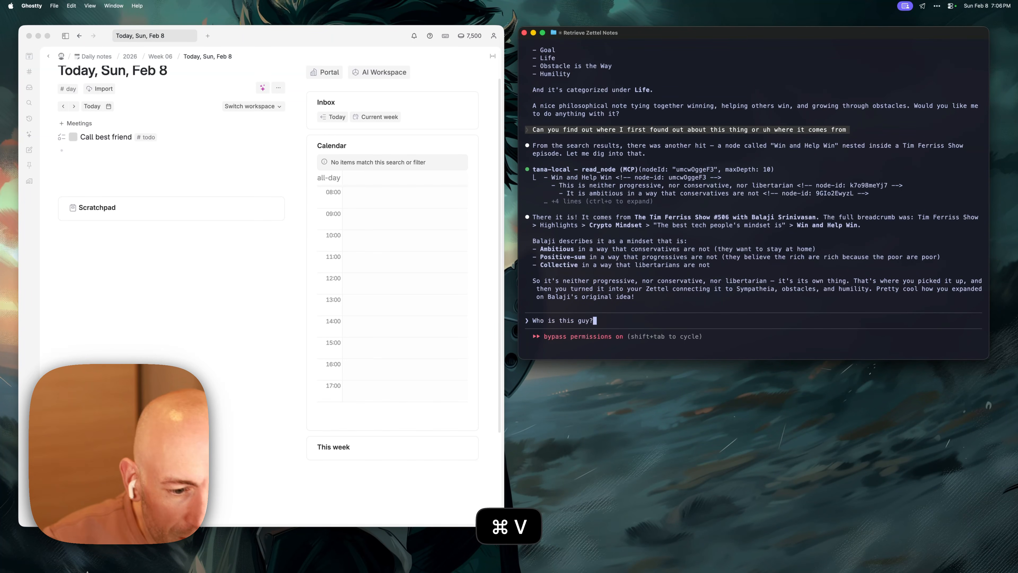
pyautogui.press('Return')
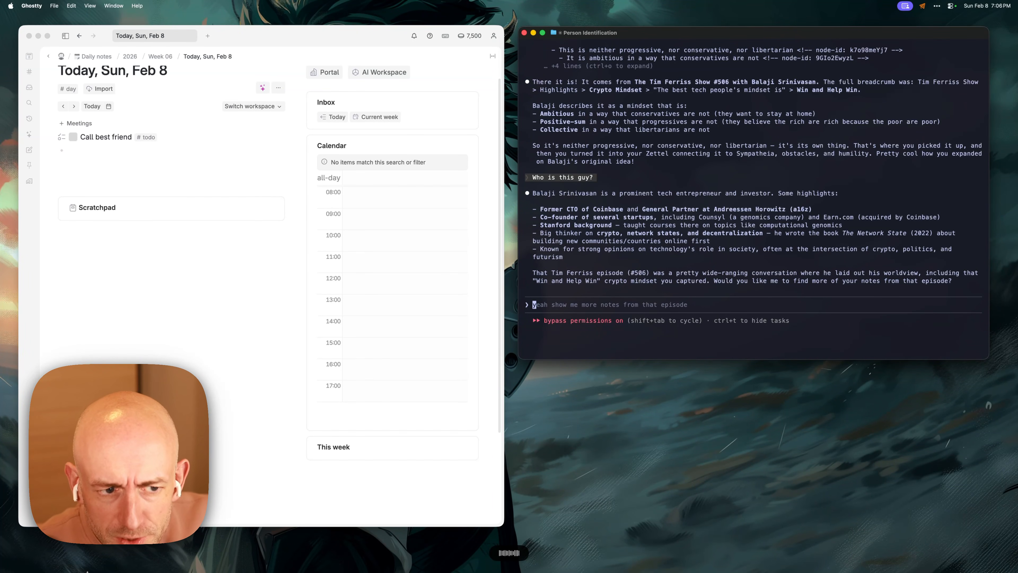
pyautogui.write('Can you search the web for maybe the latest podcast he was on')
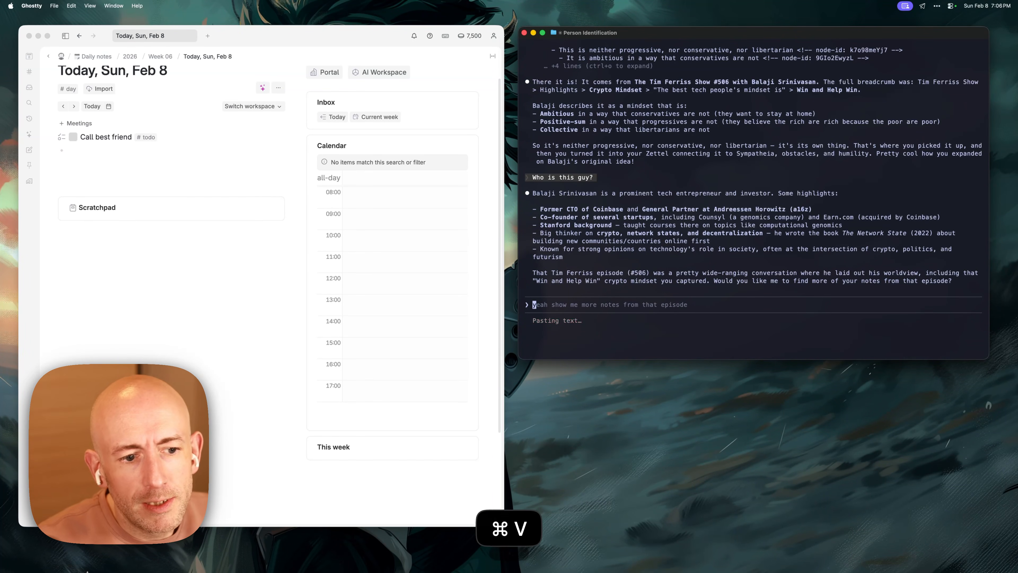
pyautogui.press('Return')
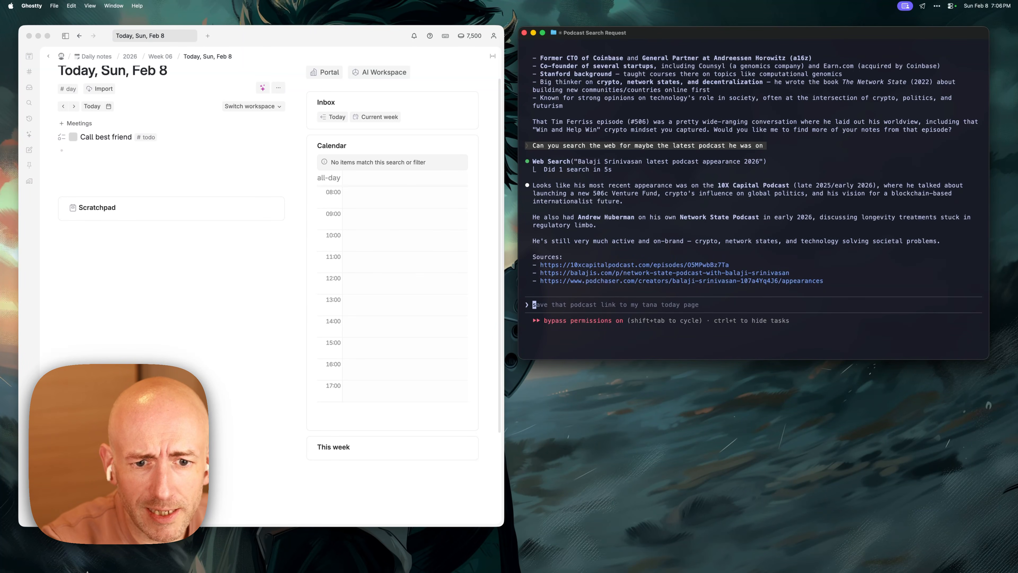
# - Ask Claude to send the podcast link to the Today page as a to-do for listening
pyautogui.hotkey('alt', 'space')
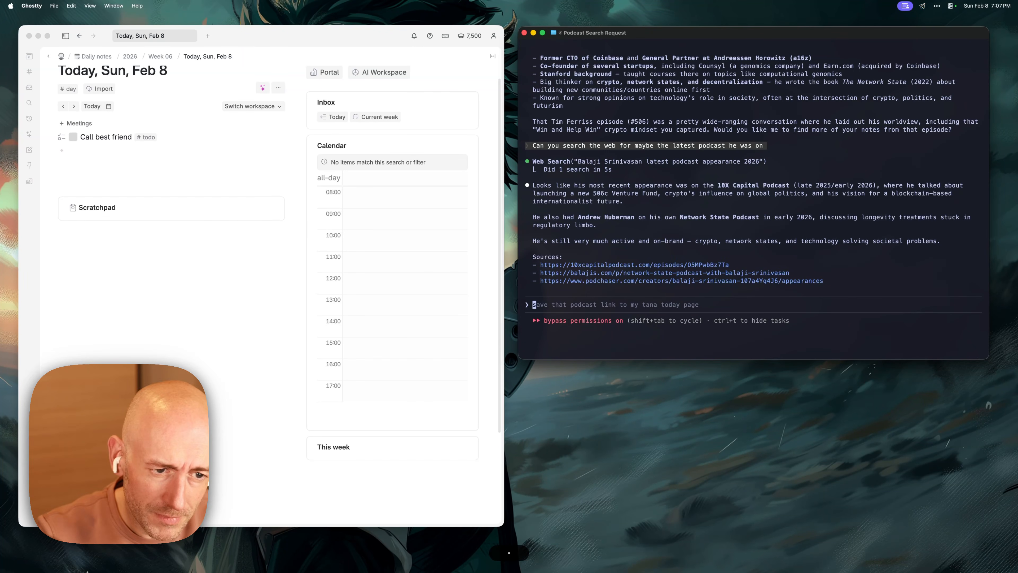
pyautogui.write("Uh could you send um that link to my uh m my today page um and put it in a to-do so I can listen it. Listen to it and don't forget")
pyautogui.press('Return')
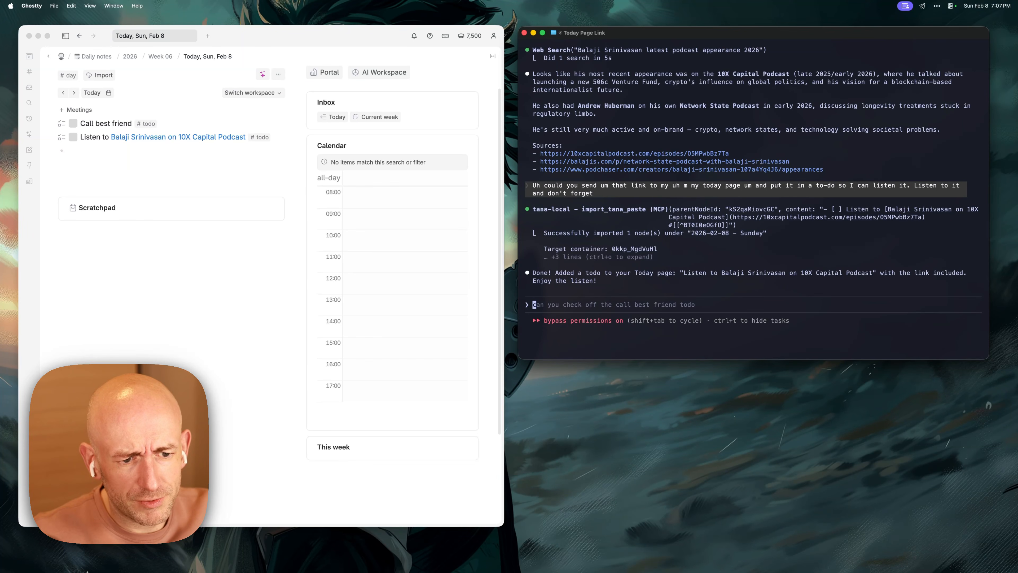
# - Ask Claude to find a transcript of the podcast episode as an alternative to listening to it fully
pyautogui.press('fn')
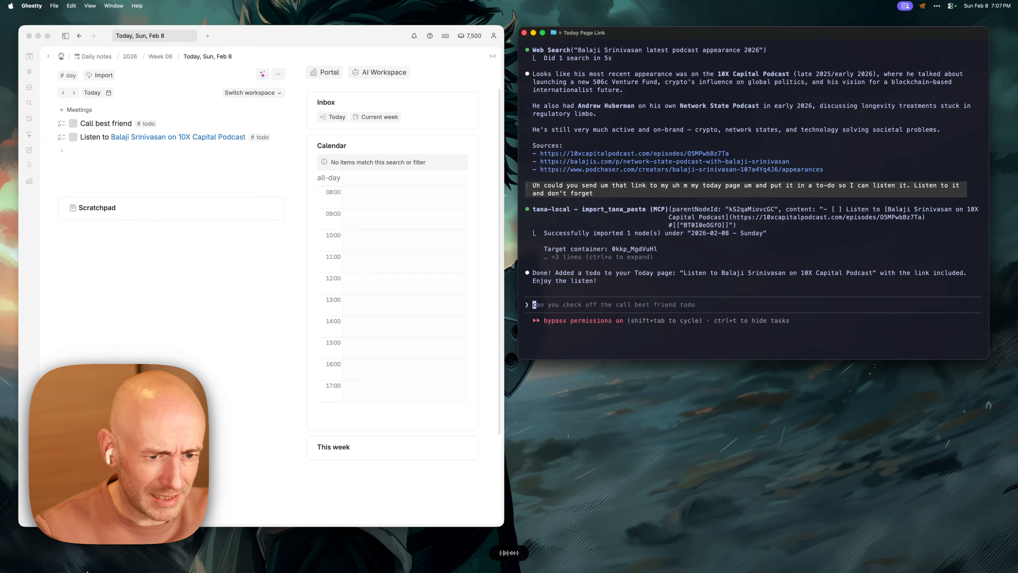
pyautogui.write("Can you find a transcript to this sort of like podcast? Uh I'm I don't know if I have time to actually fully listen to it")
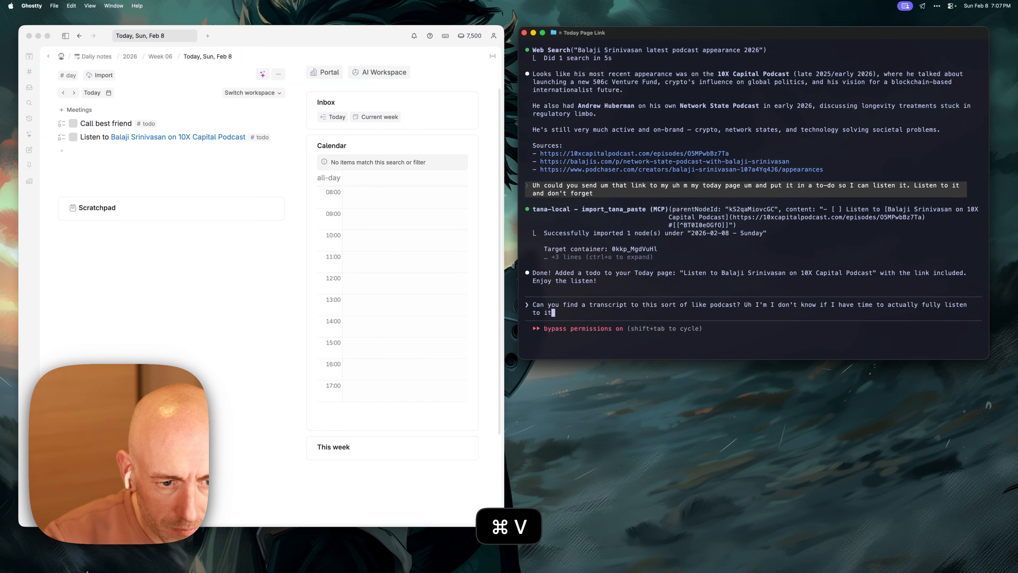
pyautogui.press('Return')
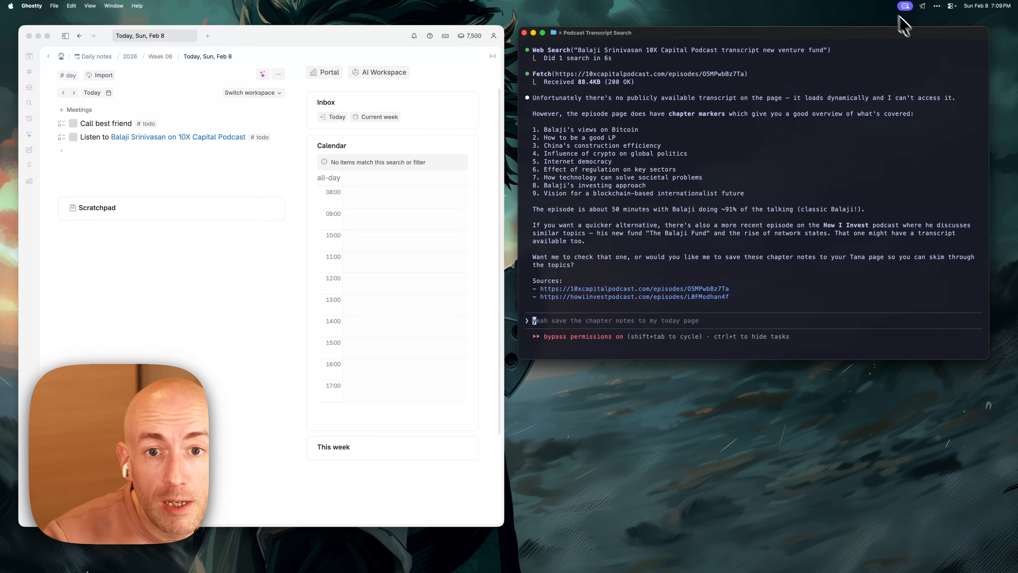
# - Open the menu-bar voice assistant's settings, and have its Assistant remove the "Call best friend" to-do from the Today page by voice
pyautogui.click(923, 6)
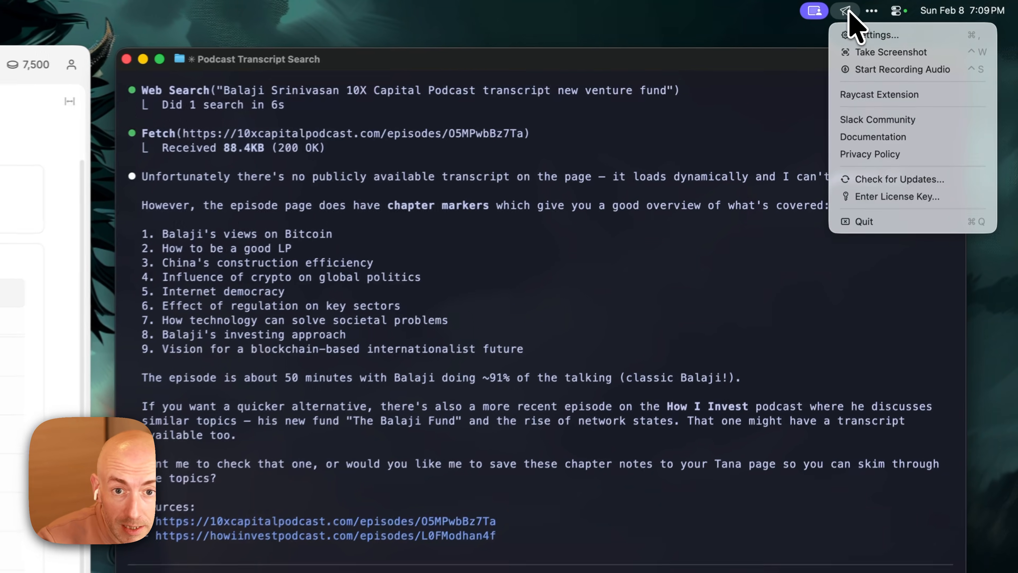
pyautogui.click(858, 35)
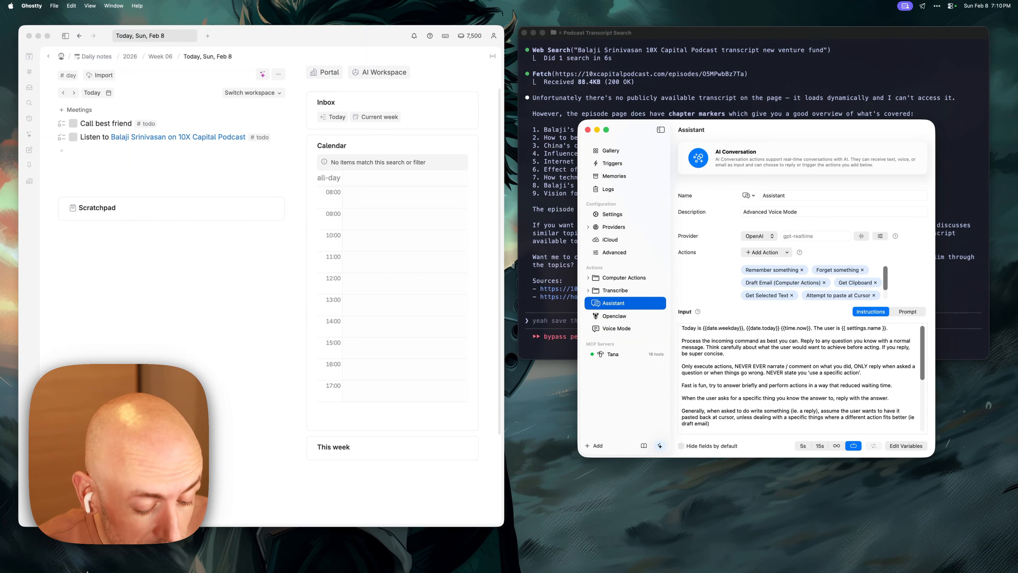
pyautogui.hotkey('ctrl', 'e')
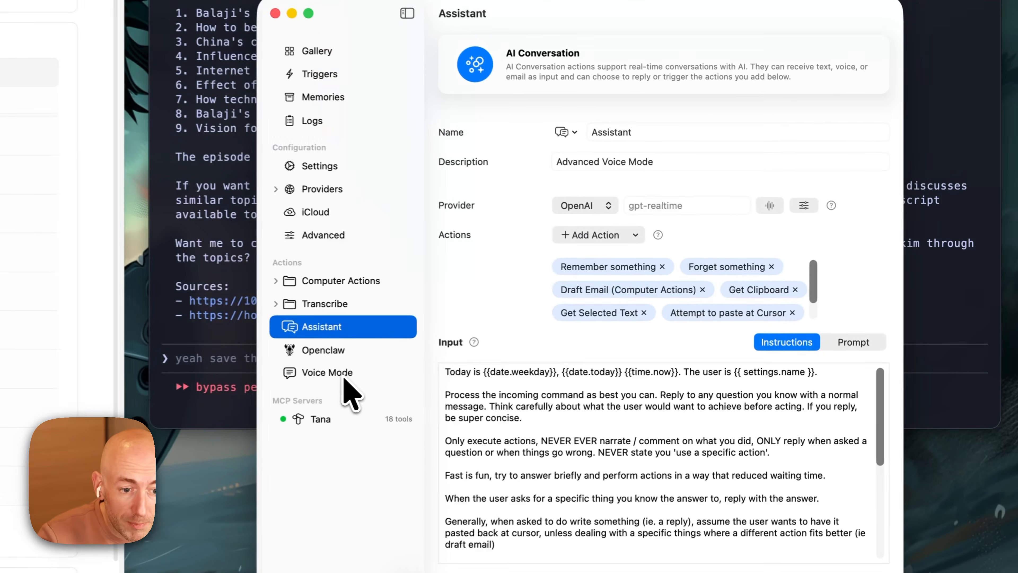
# - Show the Voice Mode action's configuration, and start and end a voice request with it
pyautogui.click(345, 379)
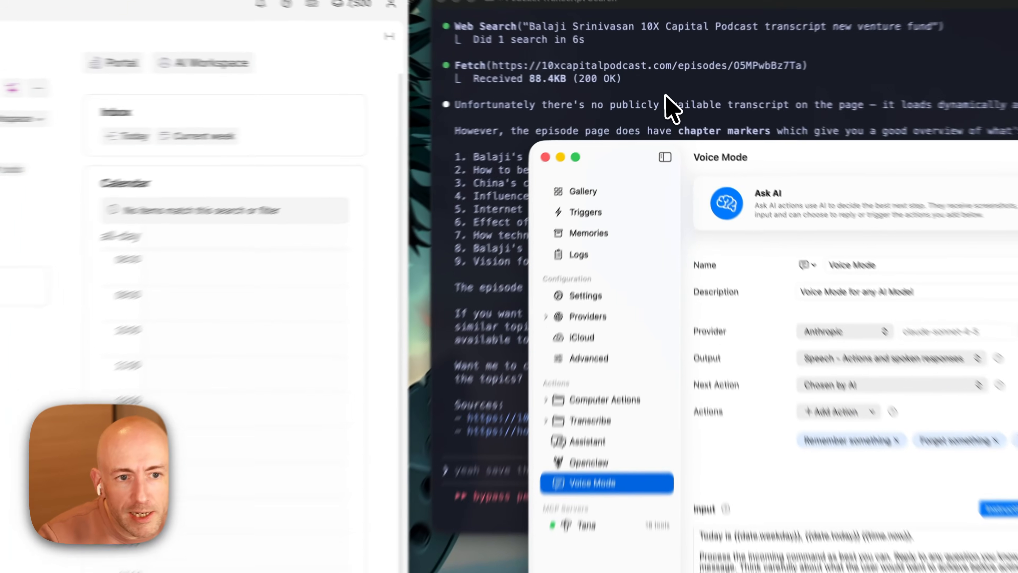
pyautogui.click(672, 90)
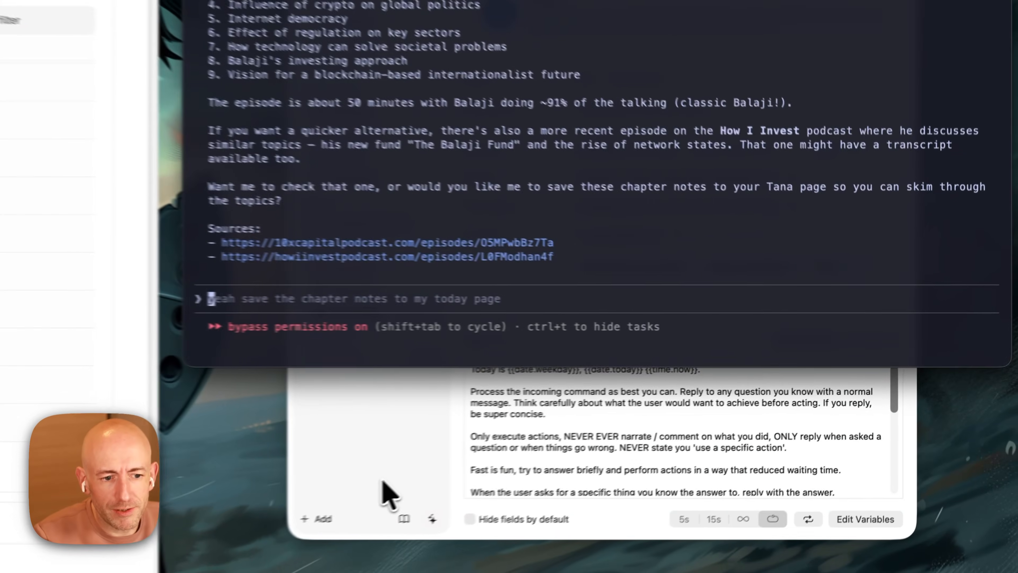
pyautogui.click(383, 480)
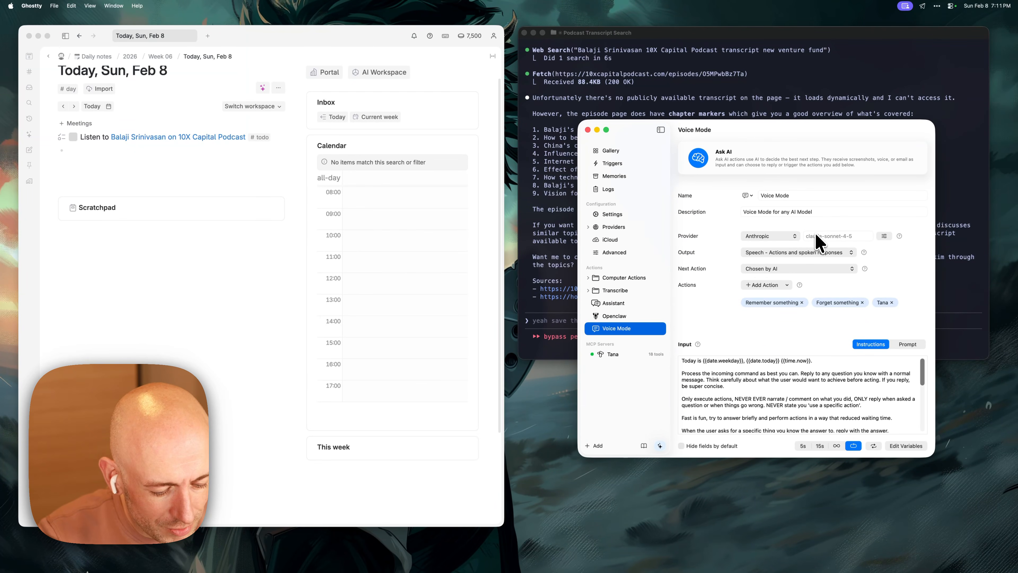
pyautogui.hotkey('ctrl', 'w')
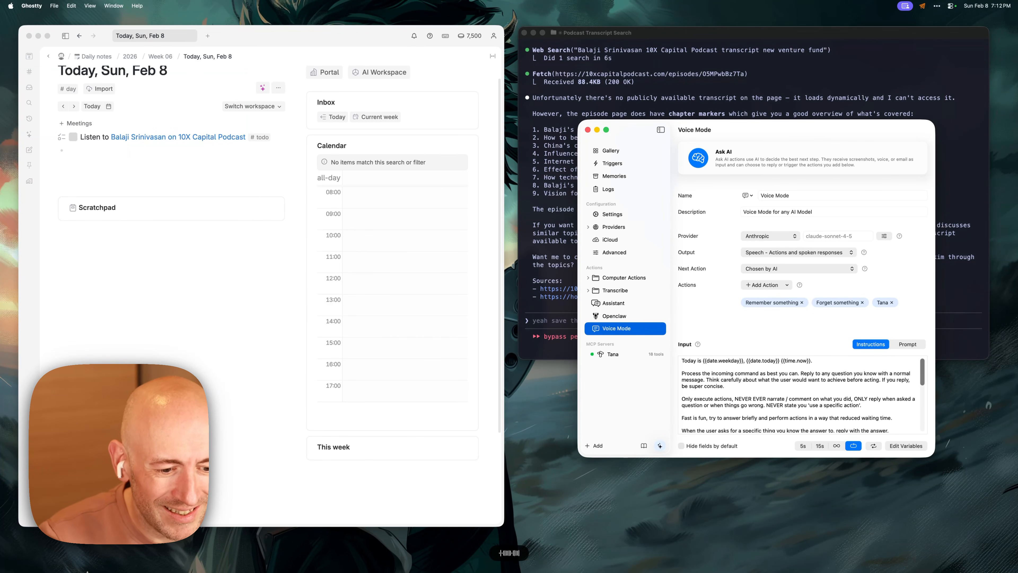
pyautogui.press('Escape')
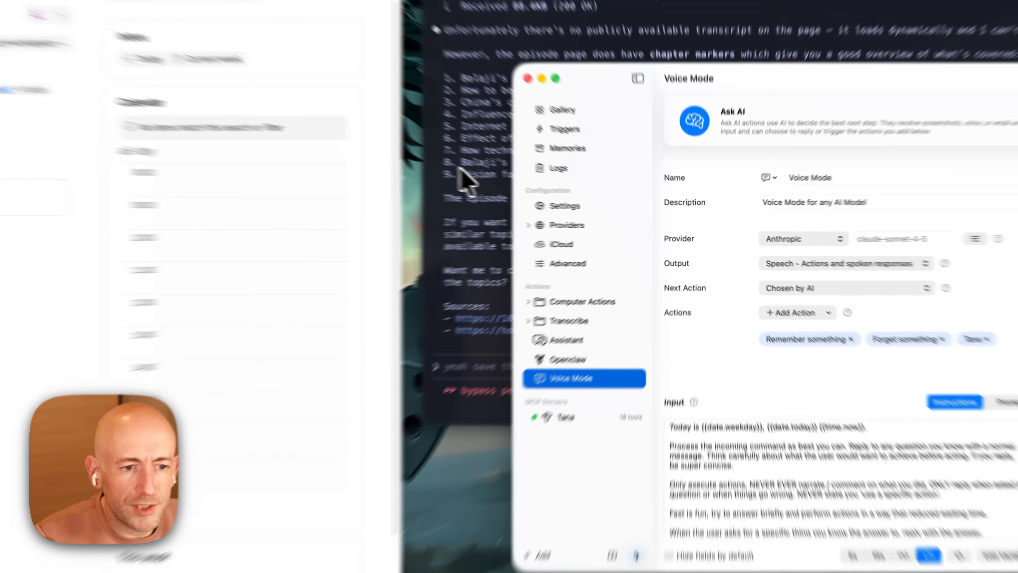
pyautogui.click(543, 190)
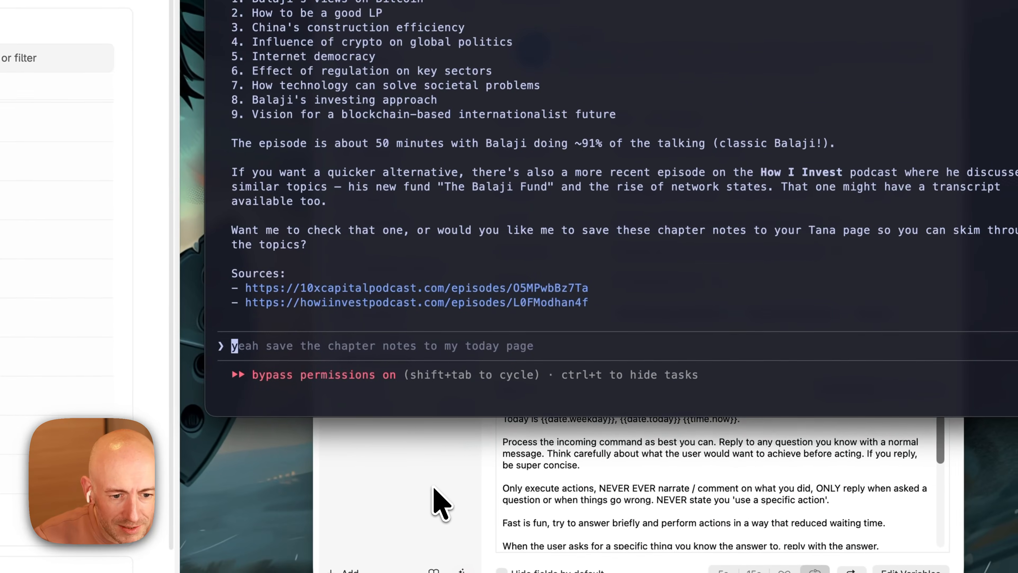
pyautogui.click(590, 535)
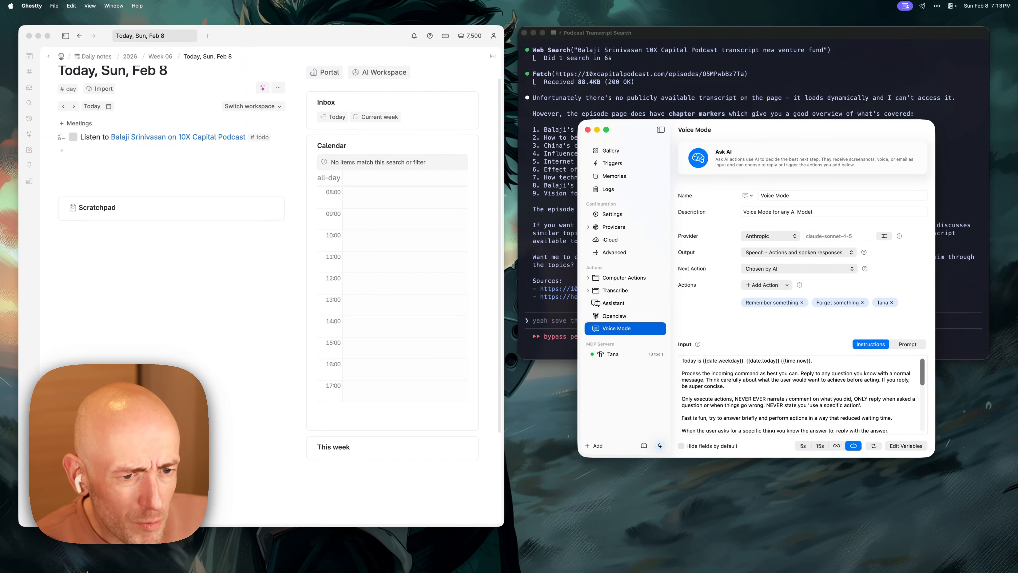
pyautogui.click(696, 76)
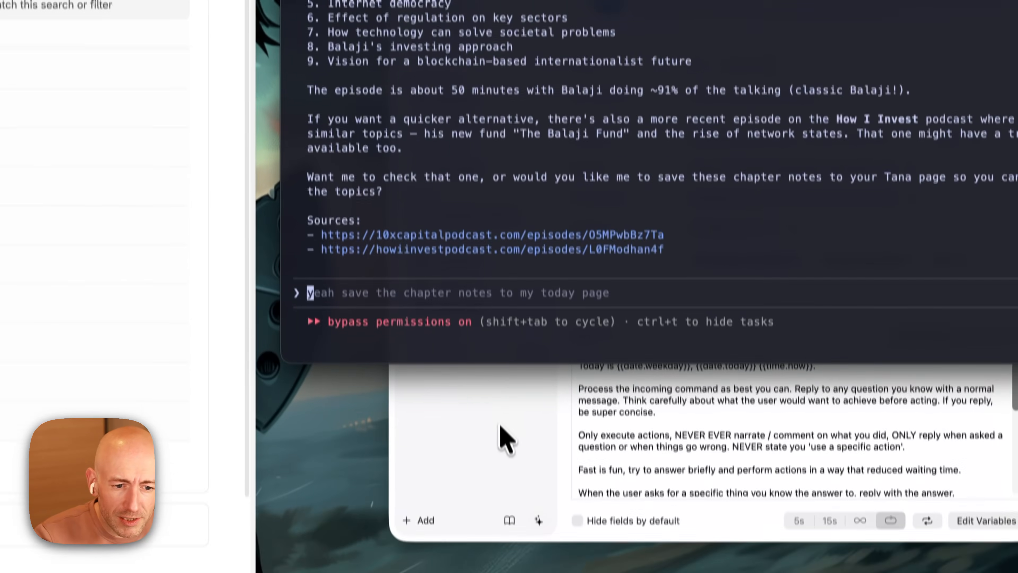
pyautogui.click(504, 432)
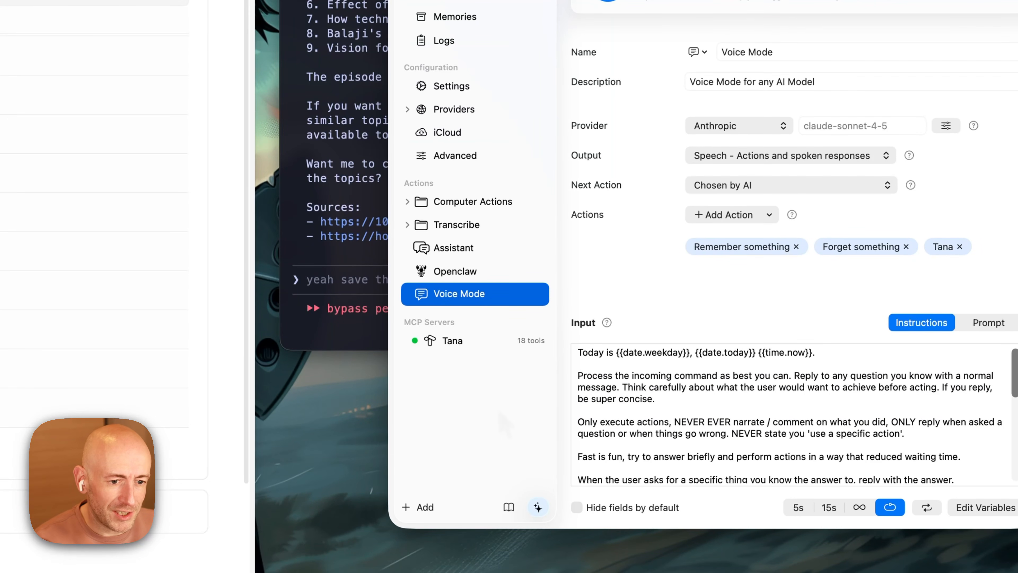